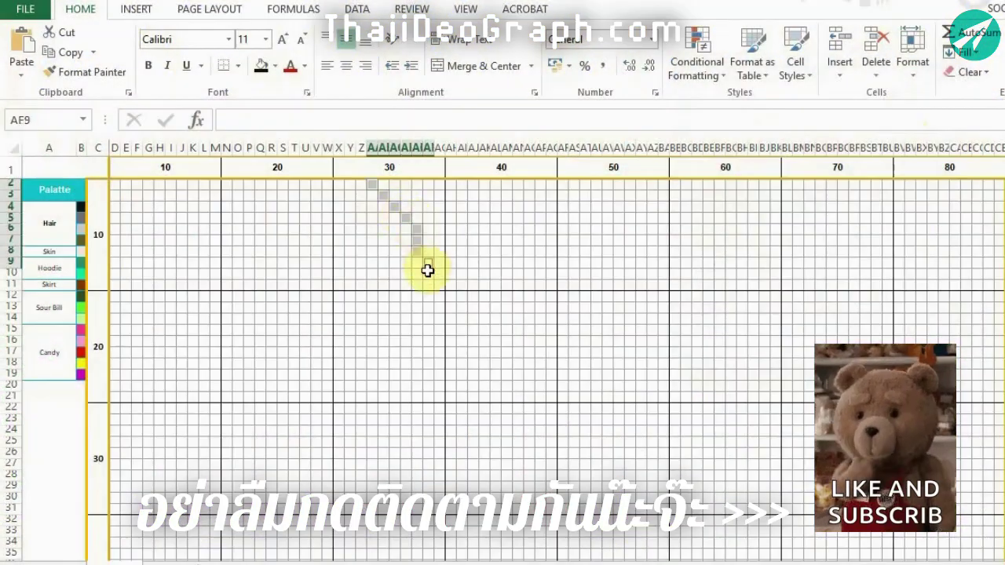
Step: Trace the next stretch of the hair outline and fill those cells black
mouse_move(427, 270)
mouse_down()
mouse_move(374, 231)
mouse_move(285, 209)
mouse_move(213, 227)
mouse_up()
ctrl+click(341, 236)
mouse_move(341, 236)
mouse_down()
mouse_move(224, 258)
mouse_move(180, 298)
mouse_move(168, 369)
mouse_move(181, 431)
mouse_move(209, 382)
mouse_move(180, 337)
mouse_move(136, 363)
mouse_move(225, 309)
mouse_move(269, 227)
mouse_move(305, 358)
mouse_move(350, 318)
mouse_up()
scroll(173, 426, down, 3)
scroll(173, 425, down, 2)
scroll(209, 382, down, 2)
scroll(269, 227, up, 5)
click(261, 66)
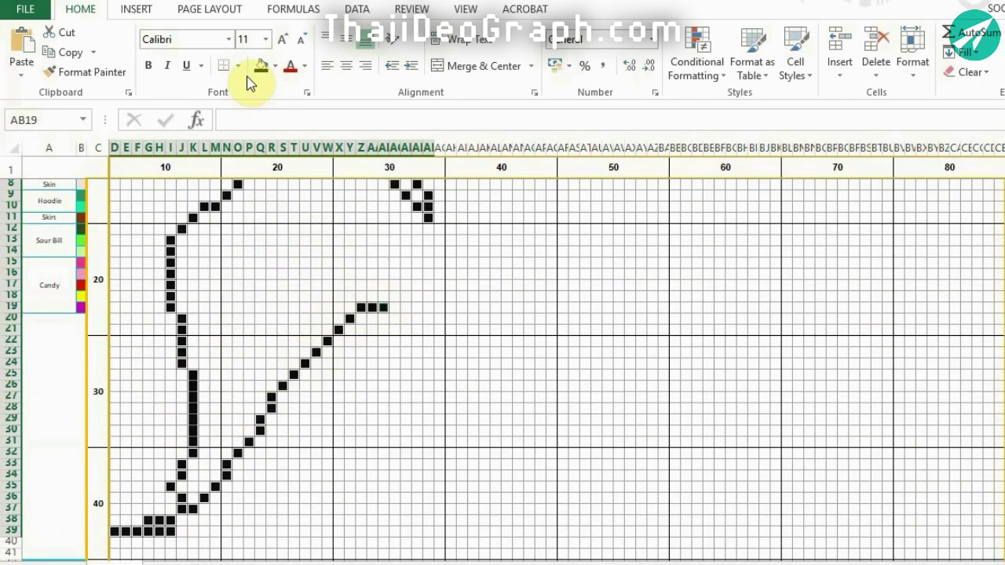
Step: Outline the top of the hair, the hood's diagonal back edge and the arm in black
scroll(433, 280, up, 2)
drag(428, 296, 462, 208)
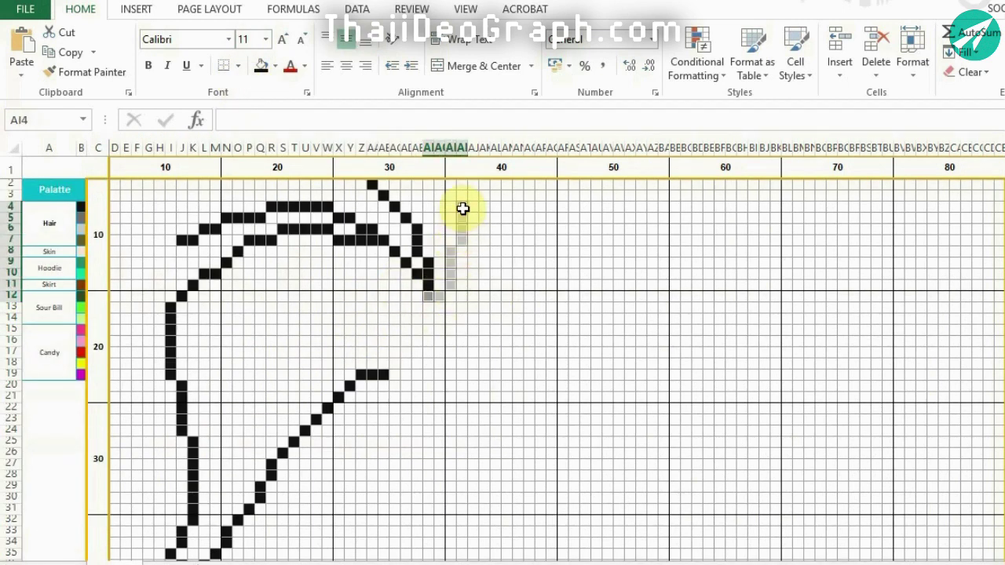
mouse_move(494, 298)
mouse_down()
mouse_move(388, 317)
mouse_move(341, 307)
mouse_move(313, 362)
mouse_up()
mouse_move(469, 313)
mouse_down()
mouse_move(564, 308)
mouse_move(650, 340)
mouse_up()
mouse_move(741, 420)
mouse_down()
mouse_move(809, 456)
mouse_move(911, 380)
mouse_up()
scroll(840, 466, down, 5)
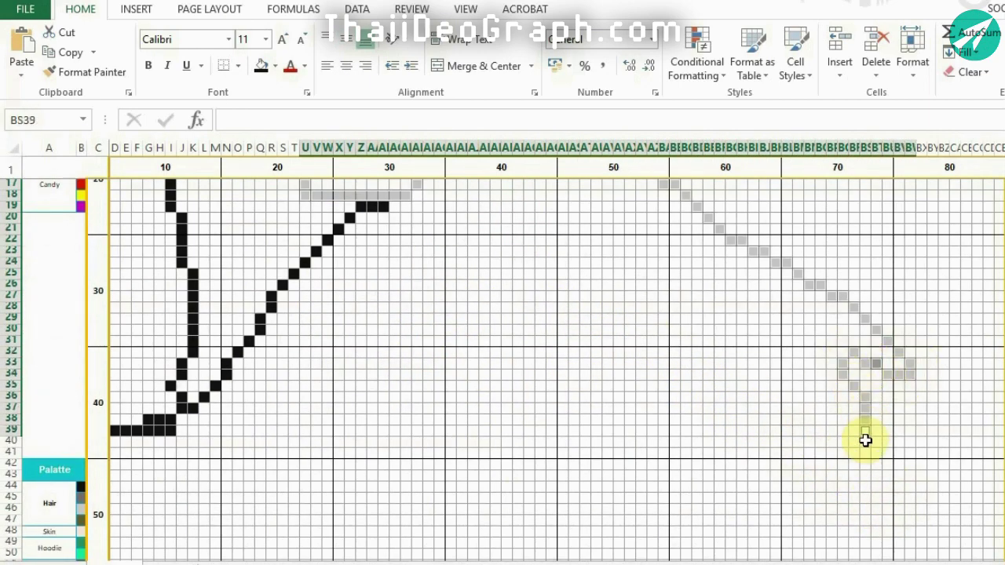
drag(832, 486, 808, 510)
scroll(883, 479, down, 3)
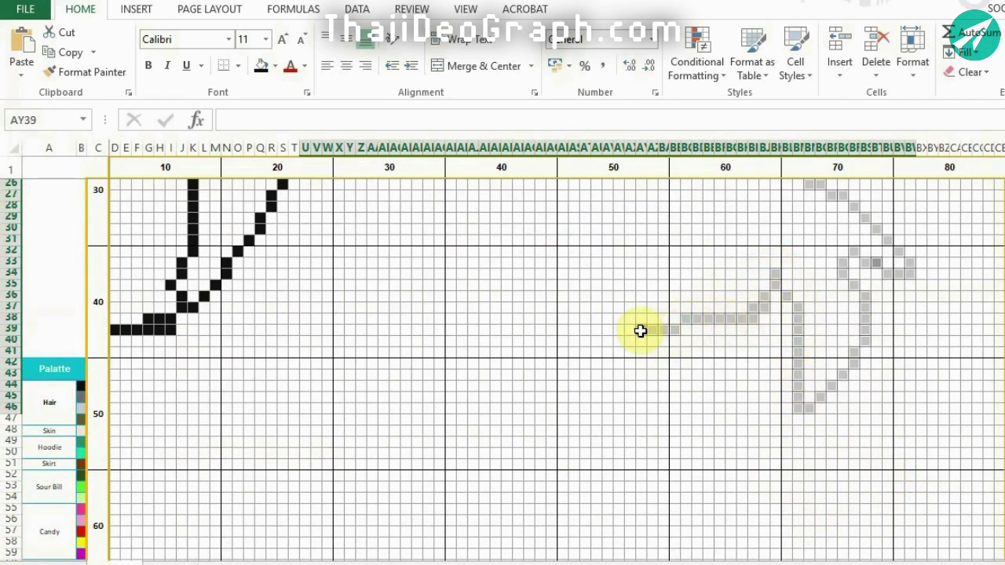
mouse_move(606, 378)
mouse_down()
mouse_move(562, 485)
mouse_move(540, 375)
mouse_up()
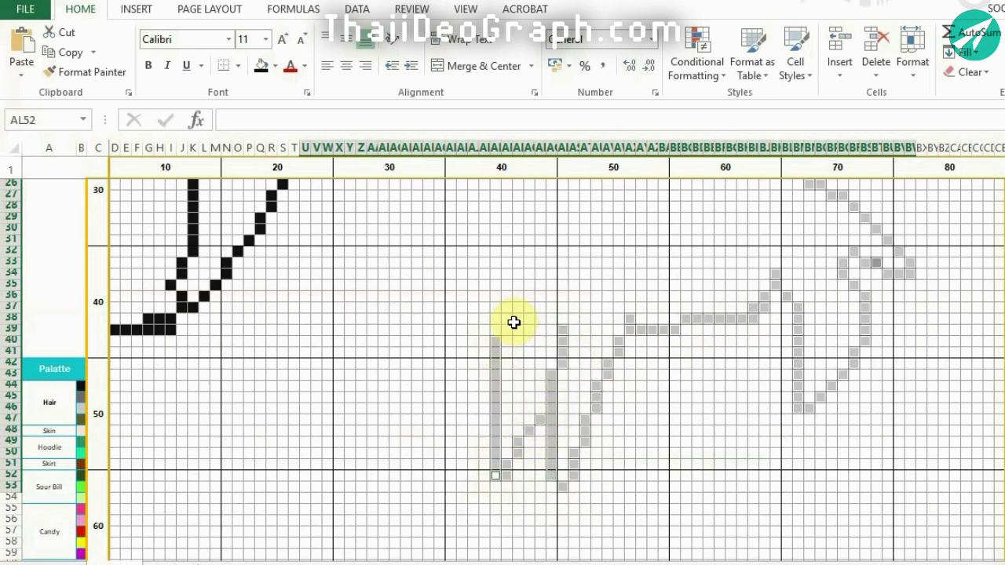
click(262, 66)
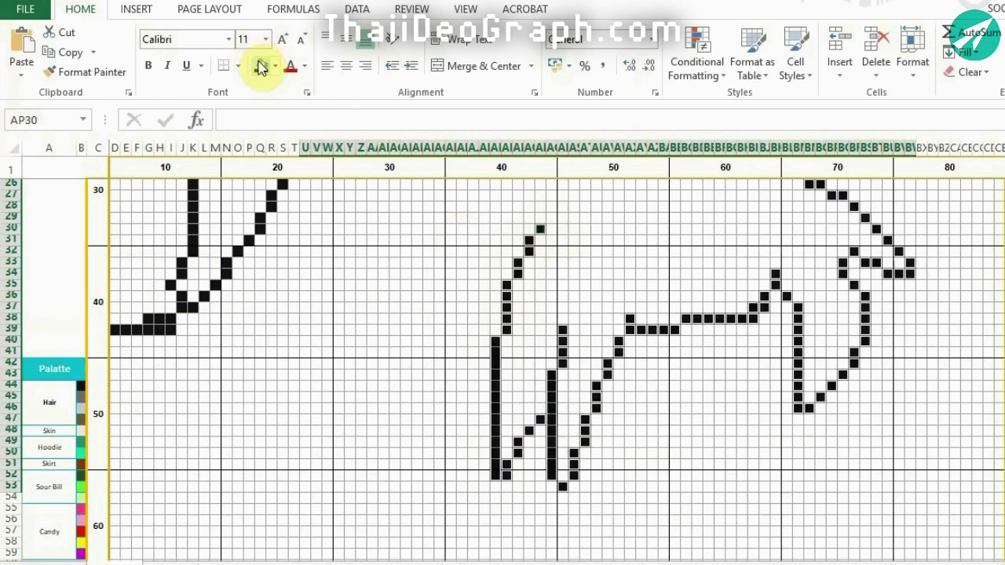
Step: Fill black the next outline stroke and the long hood edge along row 24
scroll(606, 437, up, 5)
click(594, 341)
drag(641, 476, 655, 446)
ctrl+click(696, 396)
click(260, 67)
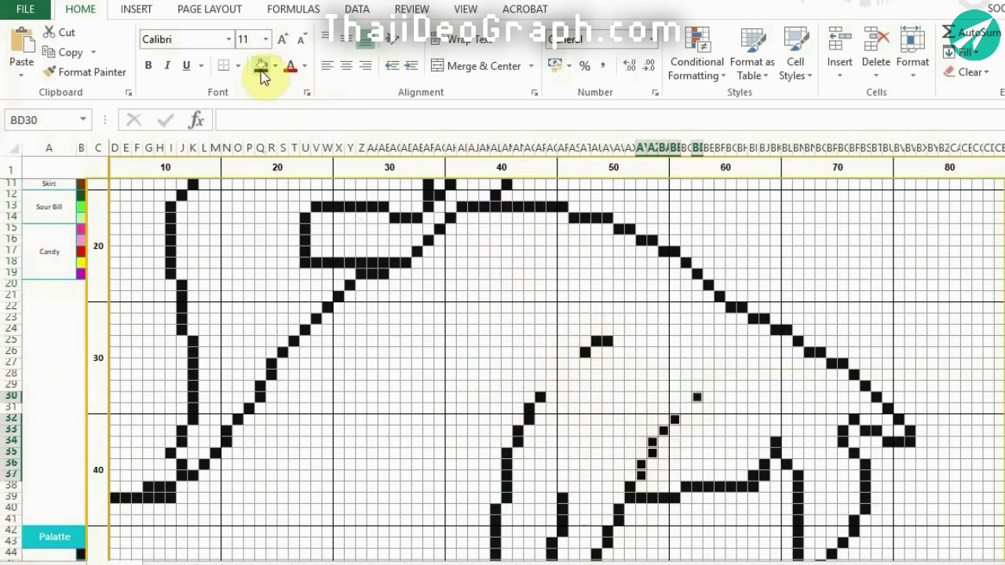
drag(794, 329, 925, 330)
ctrl+click(966, 296)
click(260, 67)
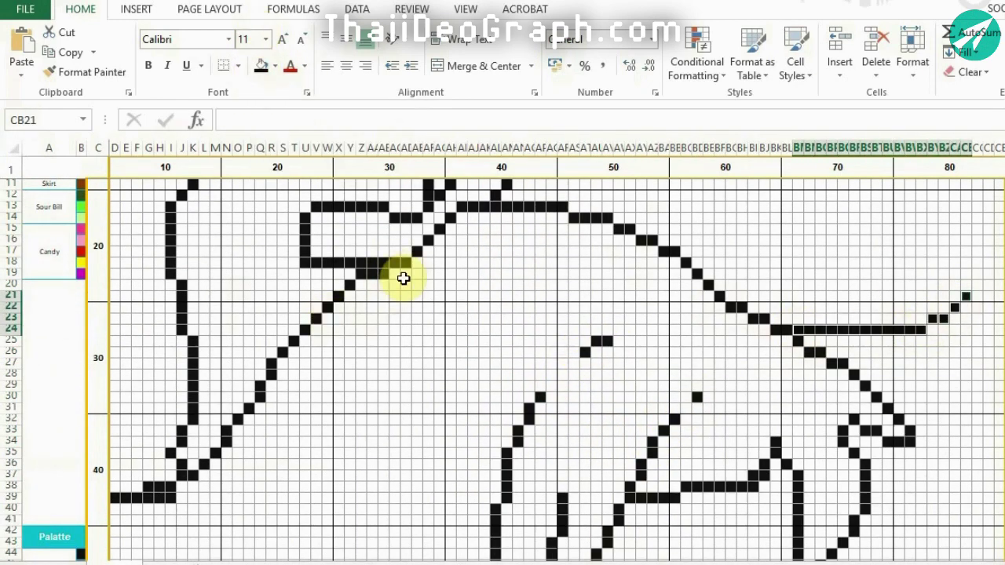
Step: Fill black the hair strand down column AD, face lines near row 33 and the row 48 line
drag(406, 284, 406, 320)
drag(474, 422, 518, 431)
click(260, 68)
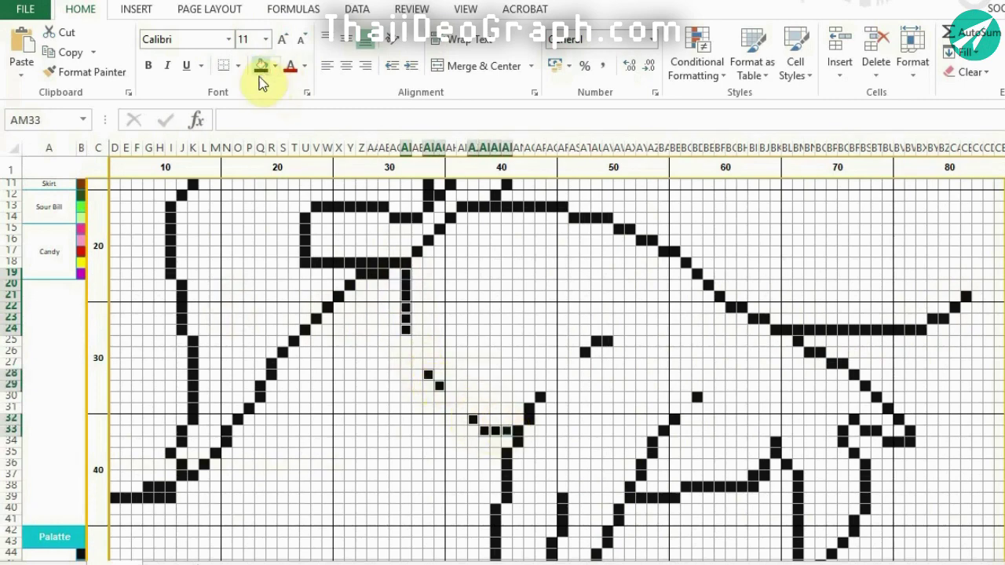
click(372, 312)
drag(338, 396, 327, 496)
scroll(334, 487, down, 5)
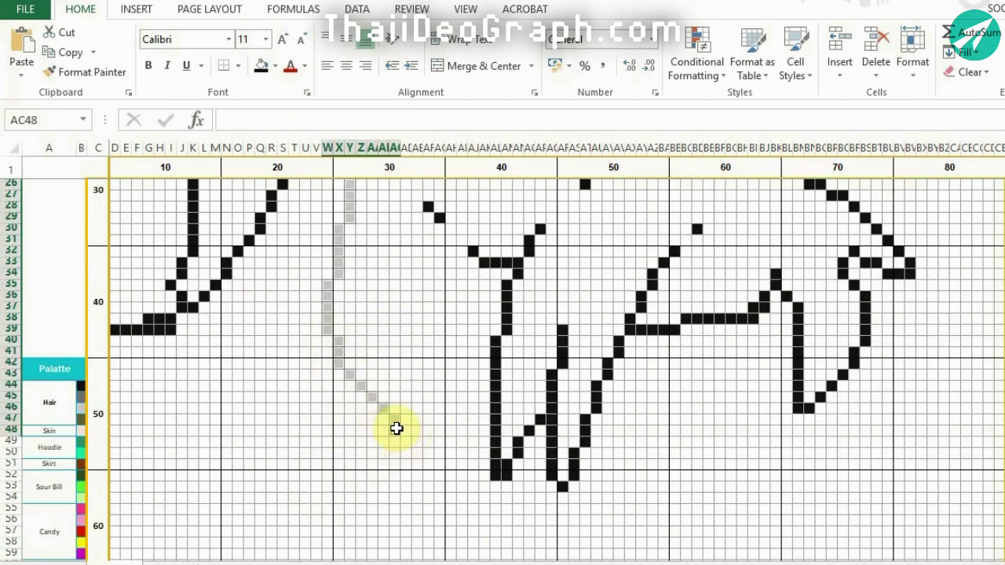
drag(397, 428, 486, 431)
click(480, 323)
click(261, 67)
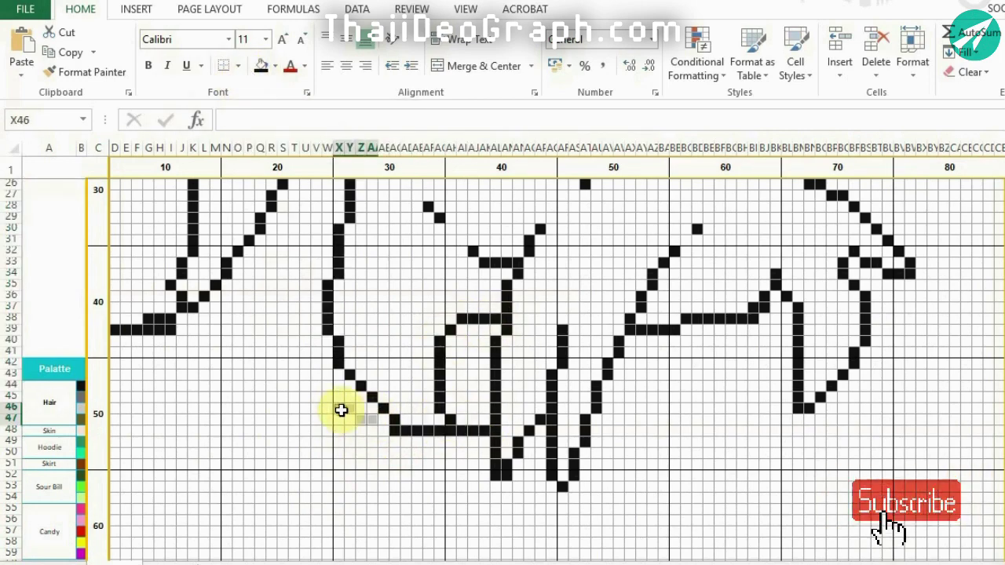
Step: Fill black the outline cells near row 46 and the large curve below the hands
drag(337, 409, 287, 408)
ctrl+click(293, 475)
key(F4)
scroll(579, 440, down, 1)
scroll(574, 424, down, 2)
mouse_move(517, 386)
mouse_down()
mouse_move(549, 420)
mouse_move(605, 440)
mouse_move(718, 444)
mouse_move(768, 366)
mouse_move(774, 250)
mouse_up()
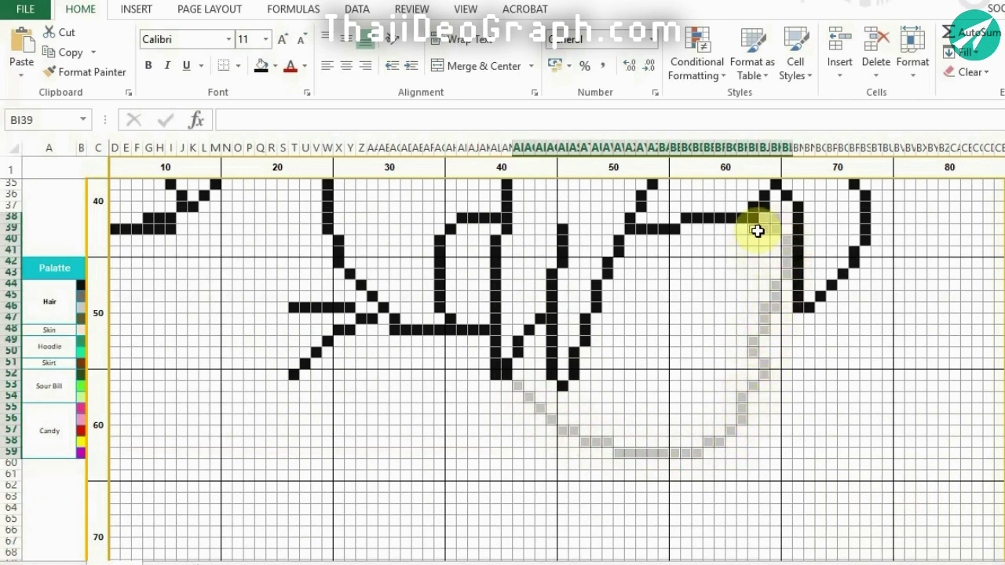
click(256, 66)
Step: Fill the hair lock solid black
drag(651, 271, 744, 287)
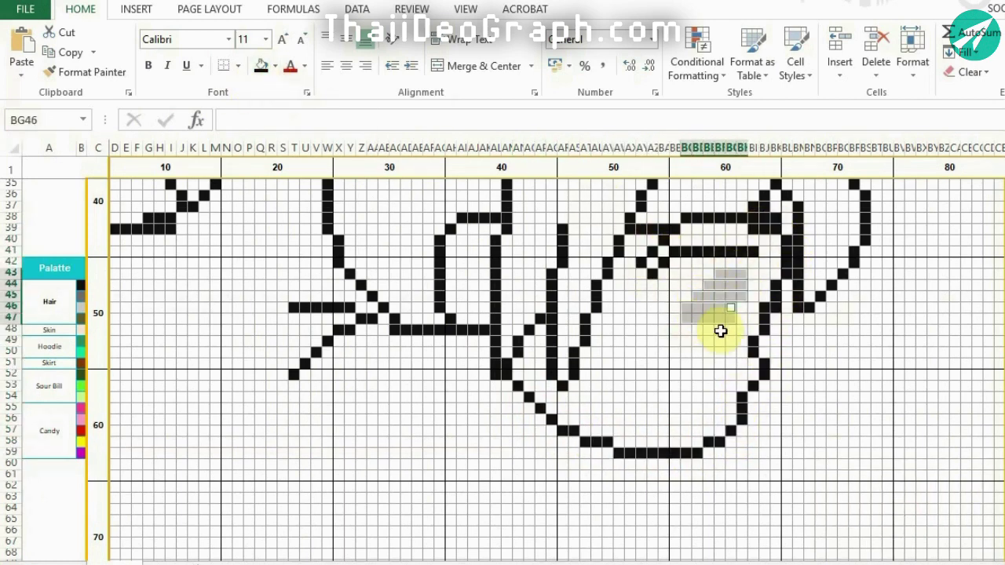
key(F4)
scroll(581, 425, down, 3)
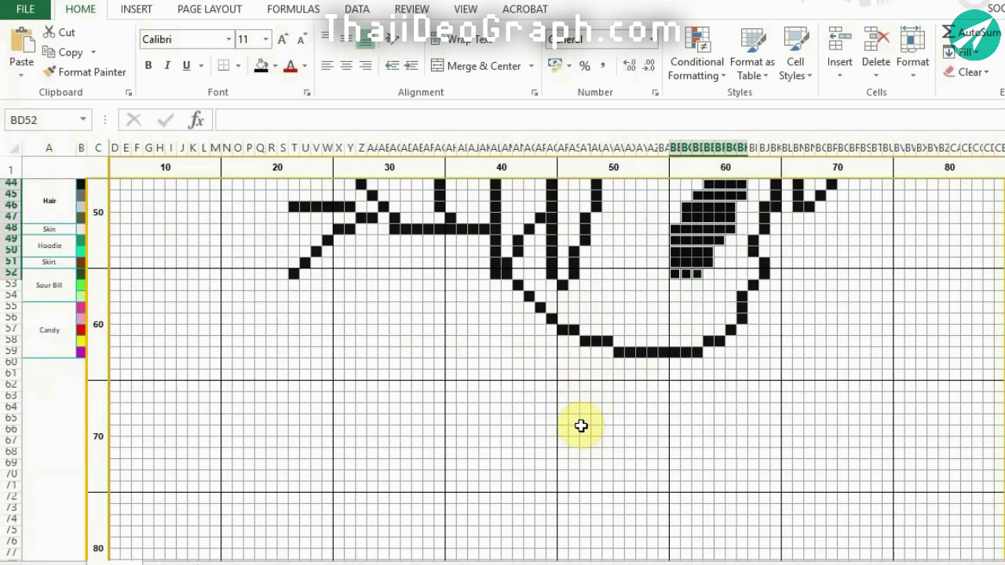
click(508, 301)
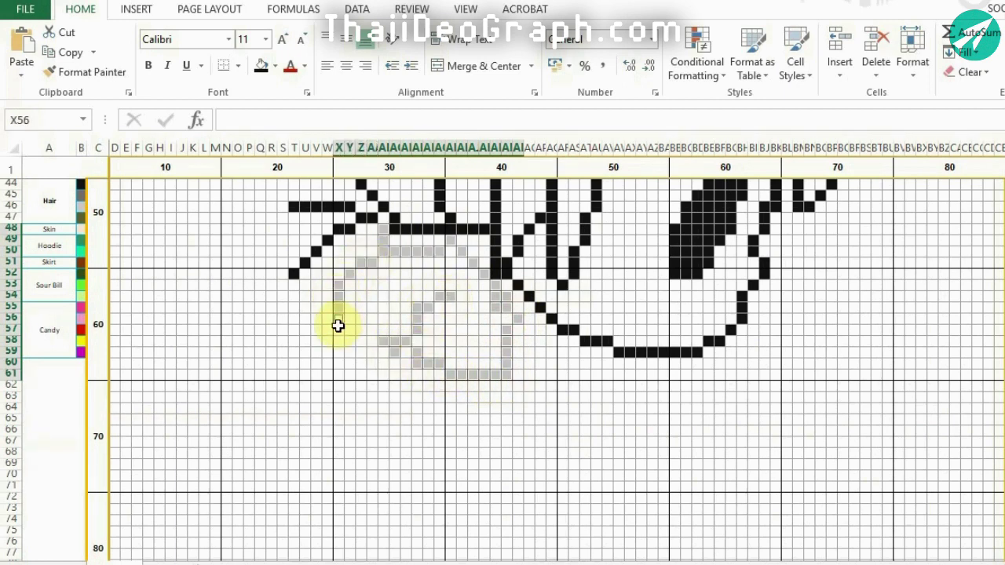
click(262, 66)
Step: Outline the top of the candy cup in black
scroll(432, 400, down, 4)
click(305, 239)
ctrl+click(315, 261)
ctrl+click(337, 283)
ctrl+click(361, 306)
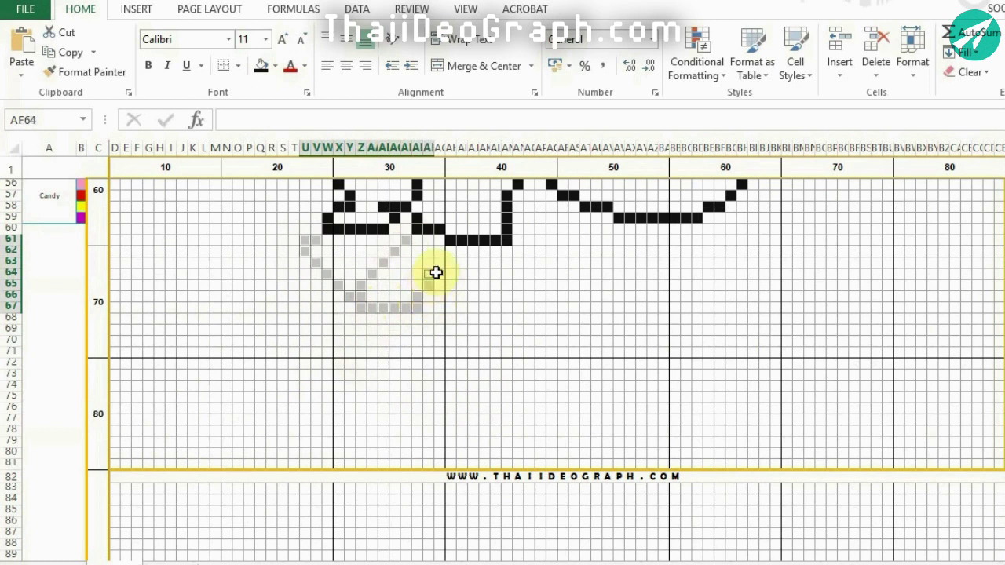
click(261, 66)
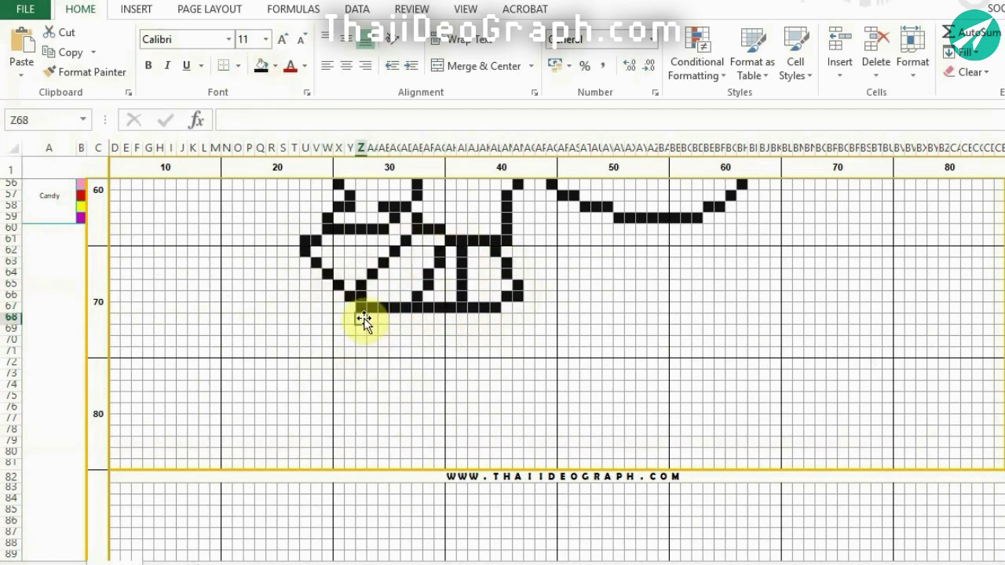
Step: Fill black the cup's left side down column Y, its bottom along row 81 and diagonals
drag(360, 317, 351, 402)
drag(517, 464, 577, 431)
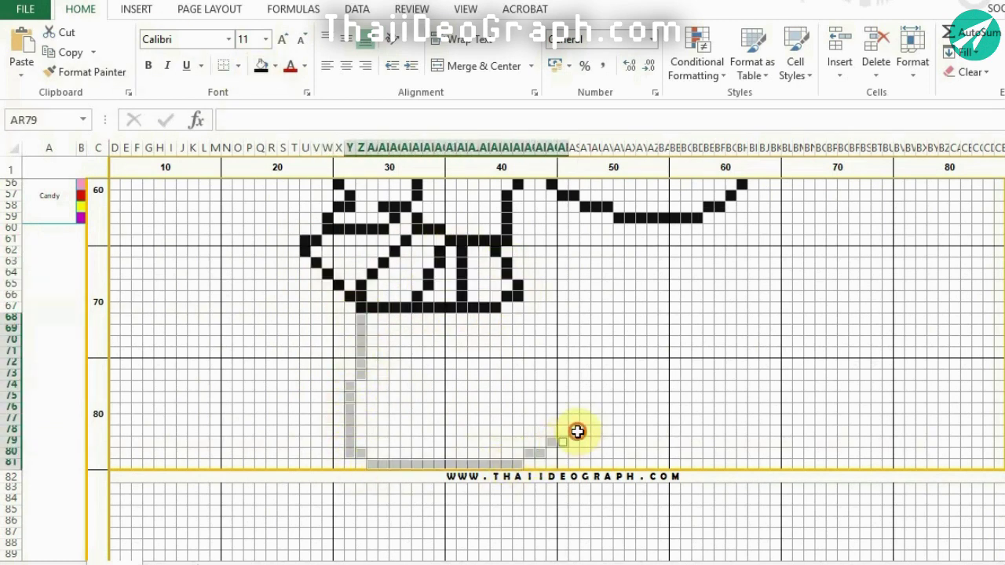
ctrl+click(518, 346)
ctrl+click(528, 363)
ctrl+click(540, 375)
click(262, 66)
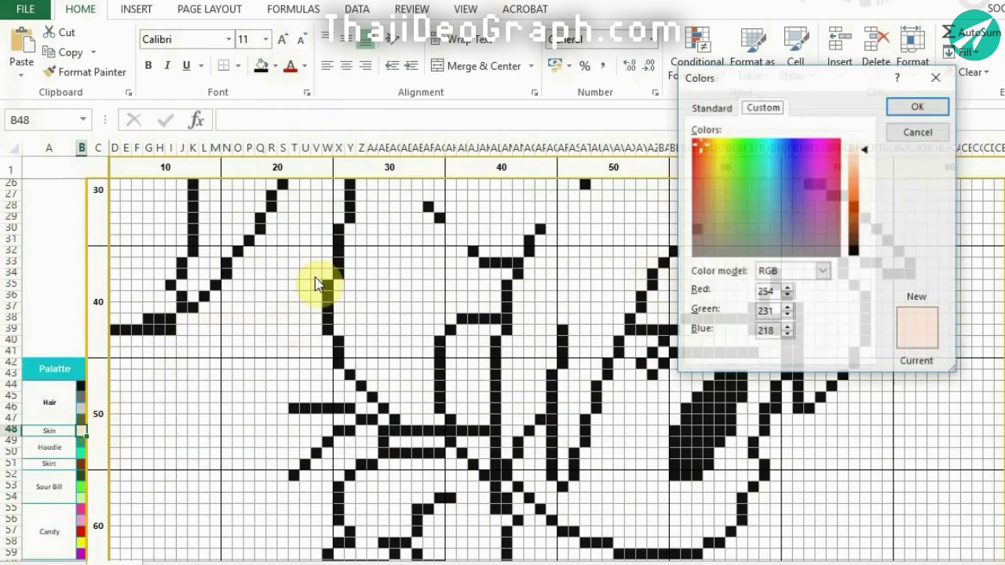
Step: Select hair lock and cup cells for light grey shading (RGB 208, 206, 206)
click(916, 105)
mouse_move(639, 353)
mouse_down()
mouse_move(730, 465)
mouse_move(539, 494)
mouse_up()
drag(596, 442, 627, 421)
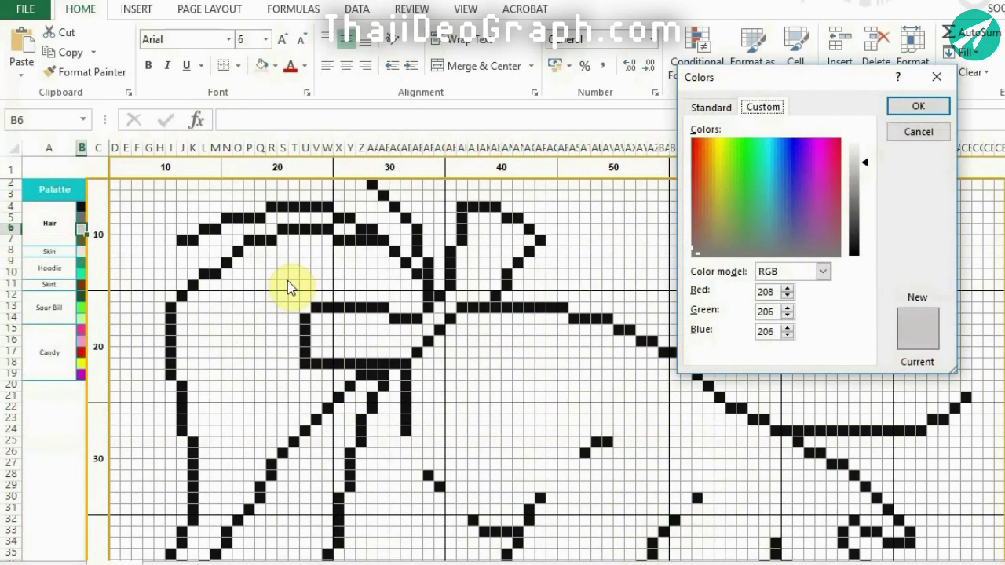
Step: Fill the first hair line cells olive
scroll(180, 385, down, 5)
mouse_move(339, 386)
mouse_down()
mouse_move(338, 428)
mouse_move(415, 523)
mouse_up()
scroll(574, 346, up, 5)
drag(538, 318, 631, 341)
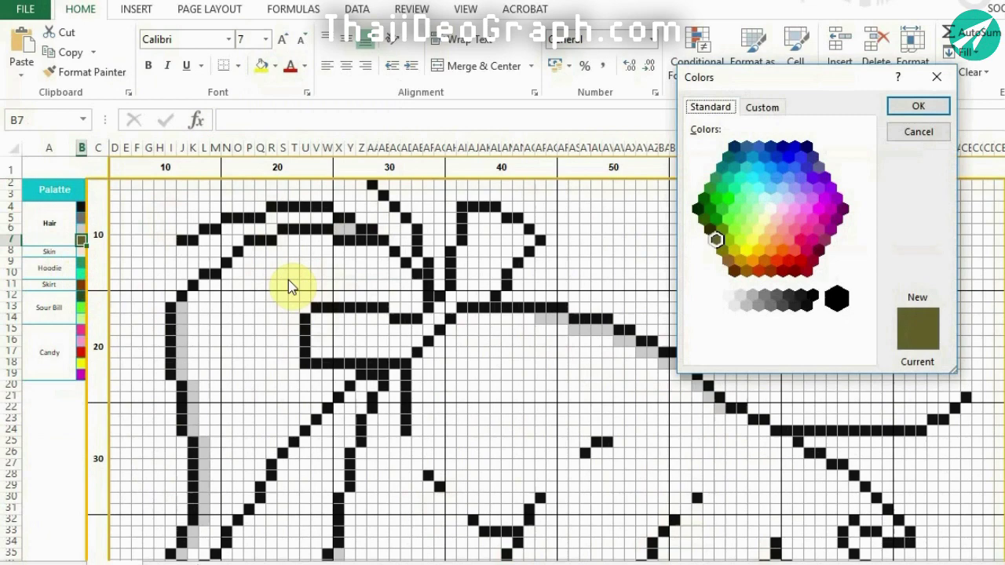
click(353, 300)
mouse_move(289, 295)
mouse_down()
mouse_move(238, 341)
mouse_move(224, 404)
mouse_up()
scroll(431, 348, down, 3)
click(453, 239)
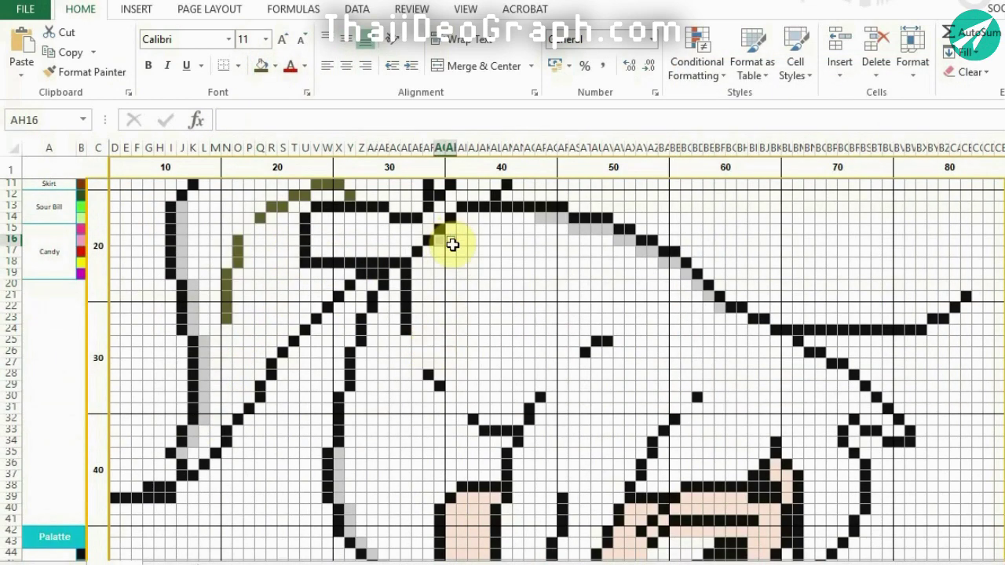
click(262, 65)
Step: Fill the diagonal hair strands, including those near rows 32–36, olive
scroll(363, 307, down, 3)
drag(369, 220, 427, 355)
click(262, 66)
drag(573, 384, 720, 238)
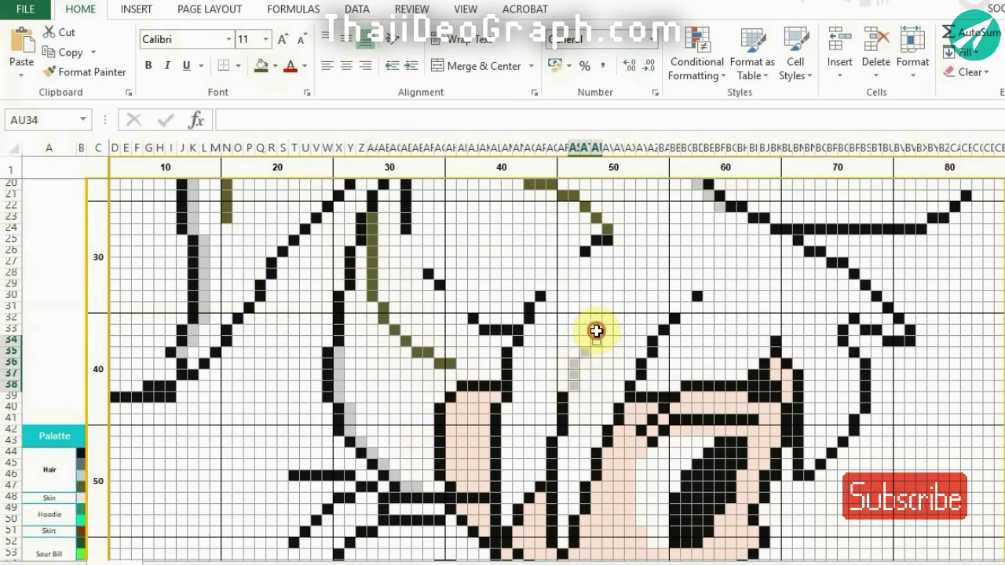
click(261, 65)
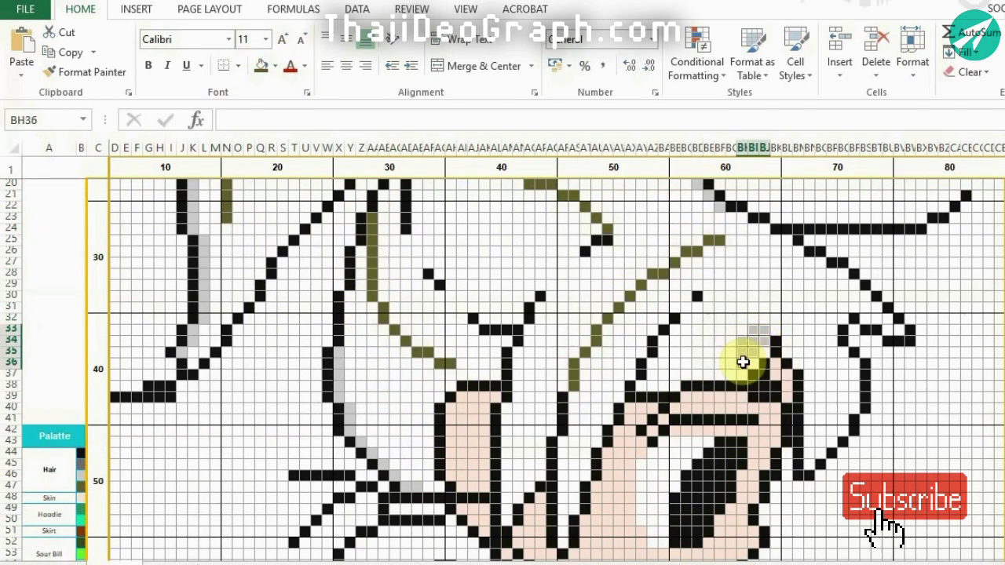
drag(741, 359, 730, 332)
click(261, 65)
Step: Colour hair candies yellow and magenta, and fill AI30:AI32 and BC30:BC32 pink
scroll(191, 202, up, 6)
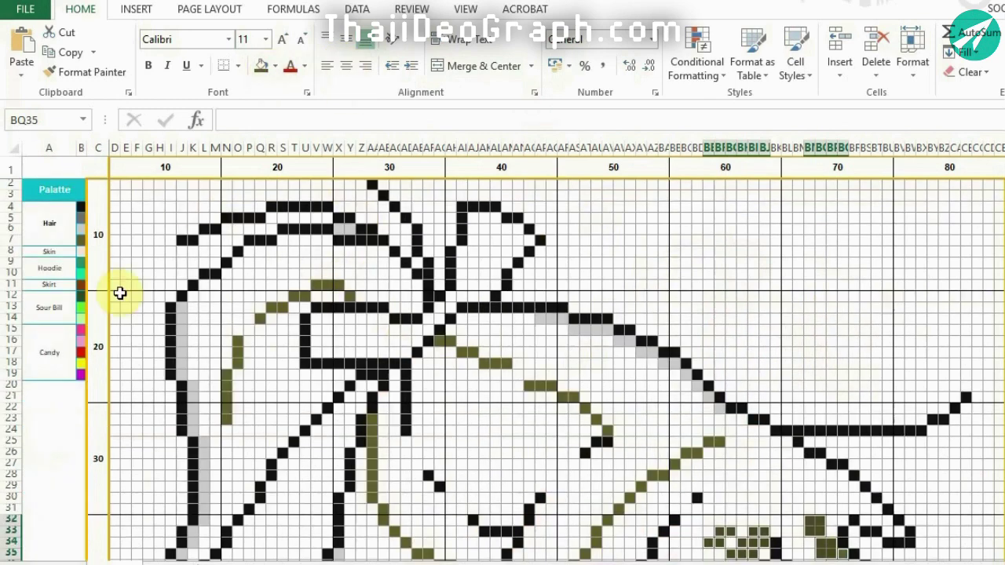
click(915, 105)
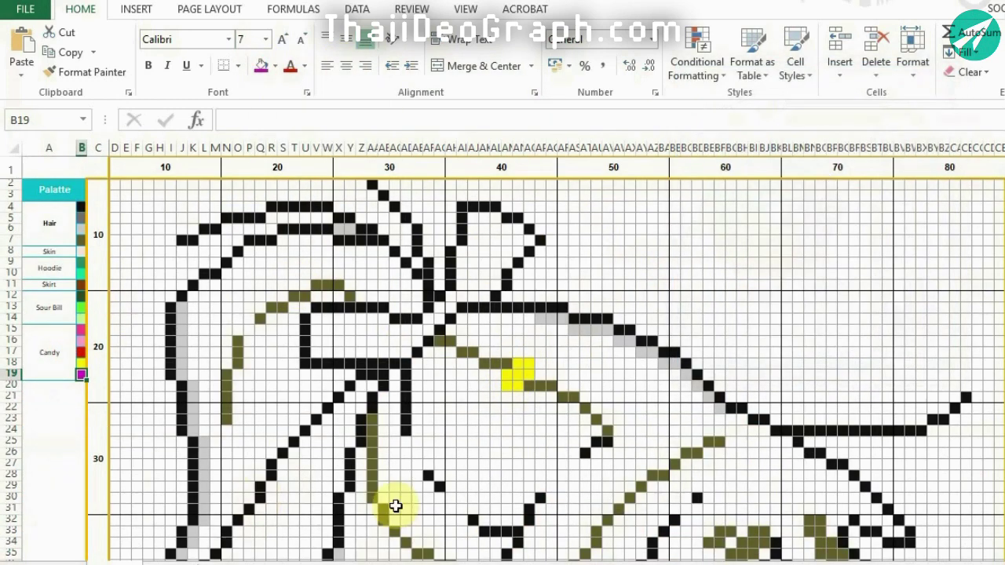
click(262, 65)
click(81, 332)
scroll(445, 396, down, 3)
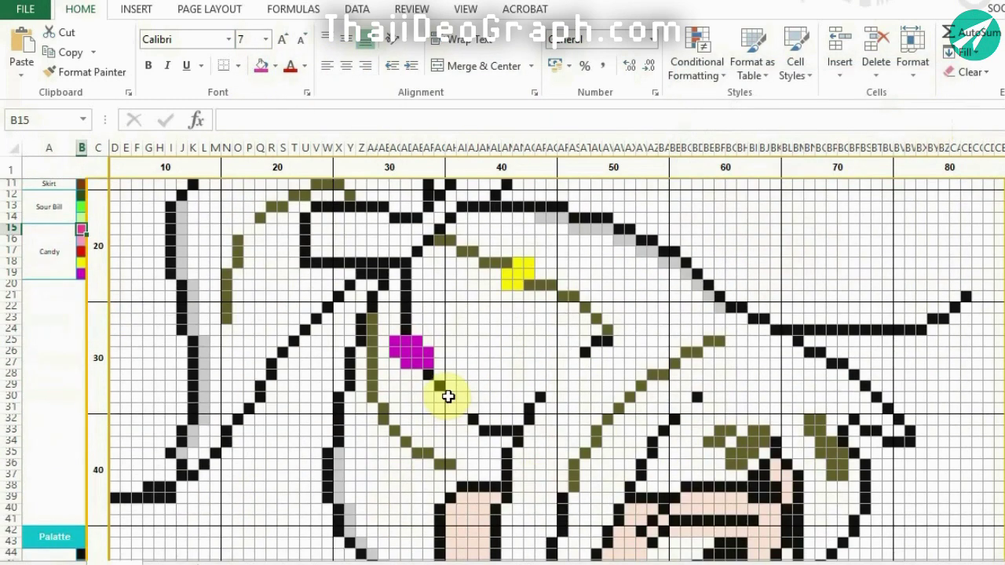
click(261, 65)
drag(685, 396, 685, 420)
click(262, 65)
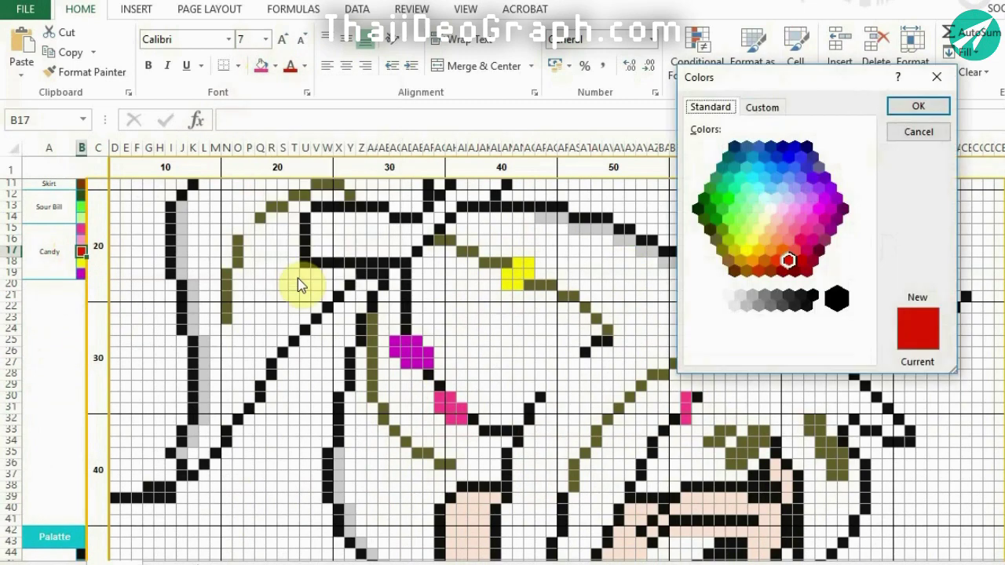
Step: Fill candy blocks AI28:AK30 and O14:Q16 and the bow cells red
drag(552, 365, 585, 386)
drag(260, 216, 249, 239)
click(261, 65)
scroll(381, 315, up, 3)
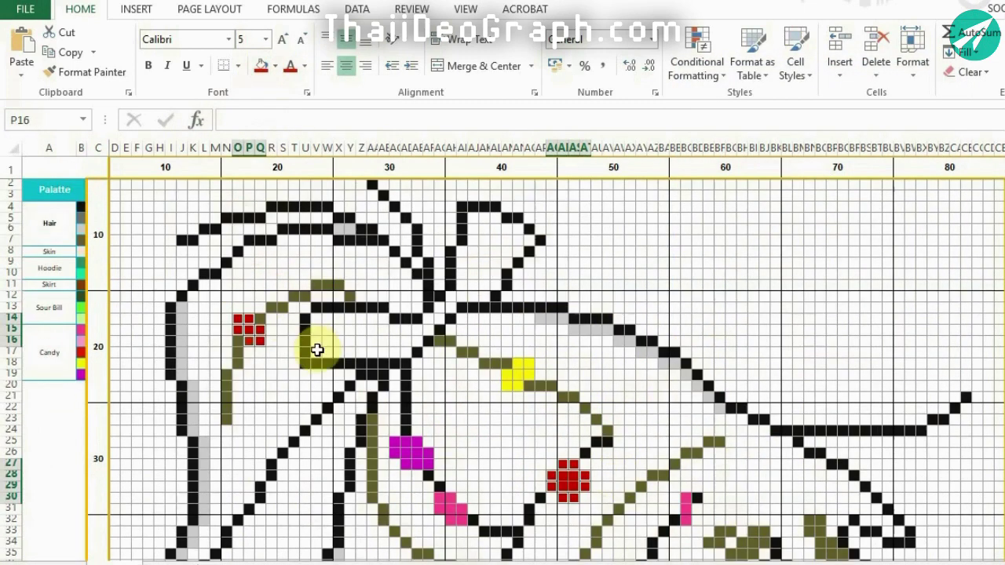
click(381, 315)
ctrl+click(401, 341)
ctrl+click(445, 296)
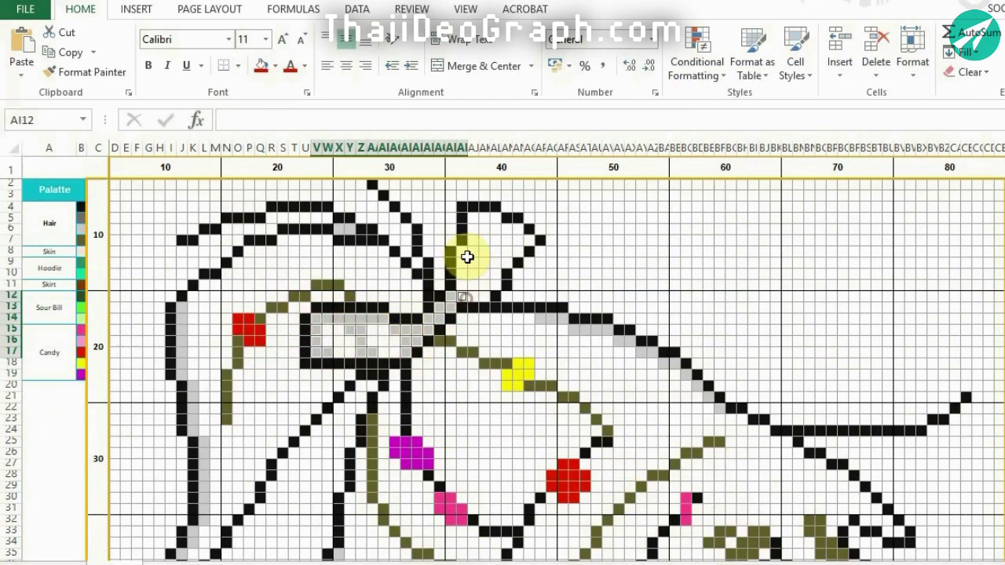
ctrl+click(473, 218)
click(262, 65)
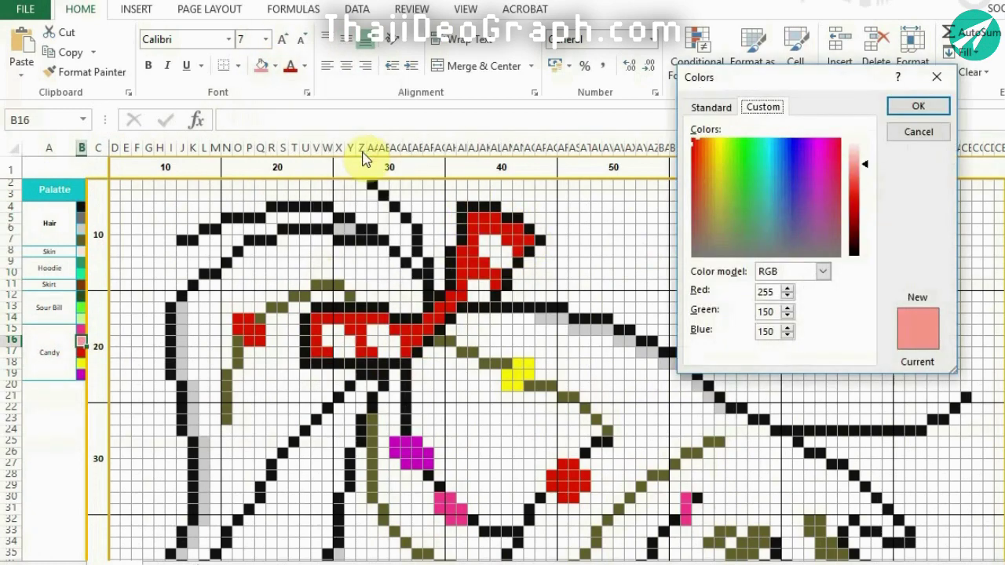
click(274, 66)
Step: Fill the bow's inside pink and the marked hair cells grey
click(278, 239)
mouse_move(279, 240)
mouse_down()
mouse_move(191, 287)
mouse_move(271, 366)
mouse_up()
mouse_move(476, 246)
mouse_down()
mouse_move(869, 411)
mouse_move(763, 414)
mouse_up()
scroll(762, 415, down, 4)
mouse_move(634, 246)
mouse_down()
mouse_move(587, 386)
mouse_move(550, 400)
mouse_up()
click(422, 251)
scroll(583, 366, up, 3)
scroll(393, 337, down, 5)
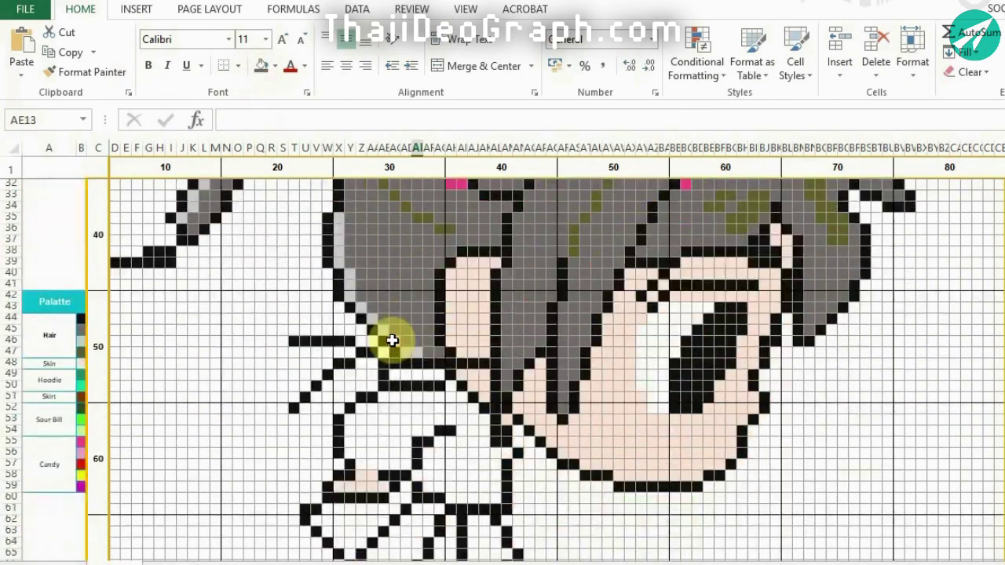
Step: Fill the hood cells beside the face dark green and add two pink stripes
click(81, 341)
key(Return)
drag(409, 362, 385, 386)
click(262, 66)
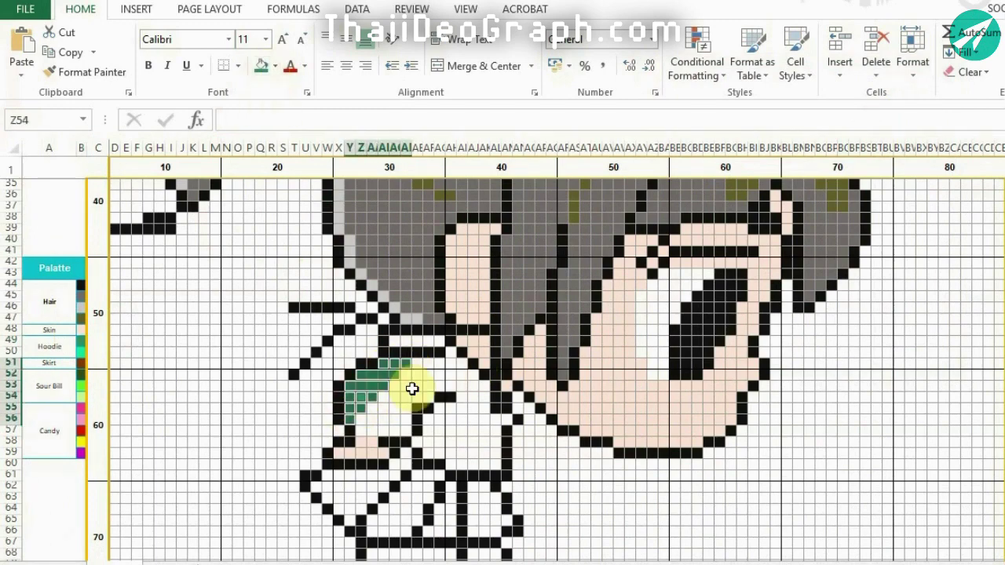
click(275, 66)
click(322, 280)
key(Return)
click(514, 441)
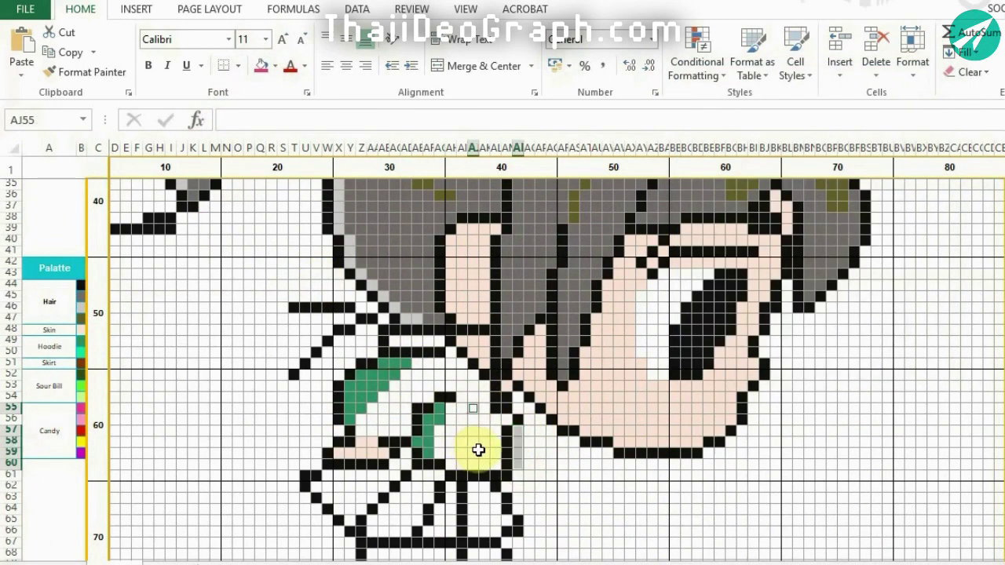
click(261, 66)
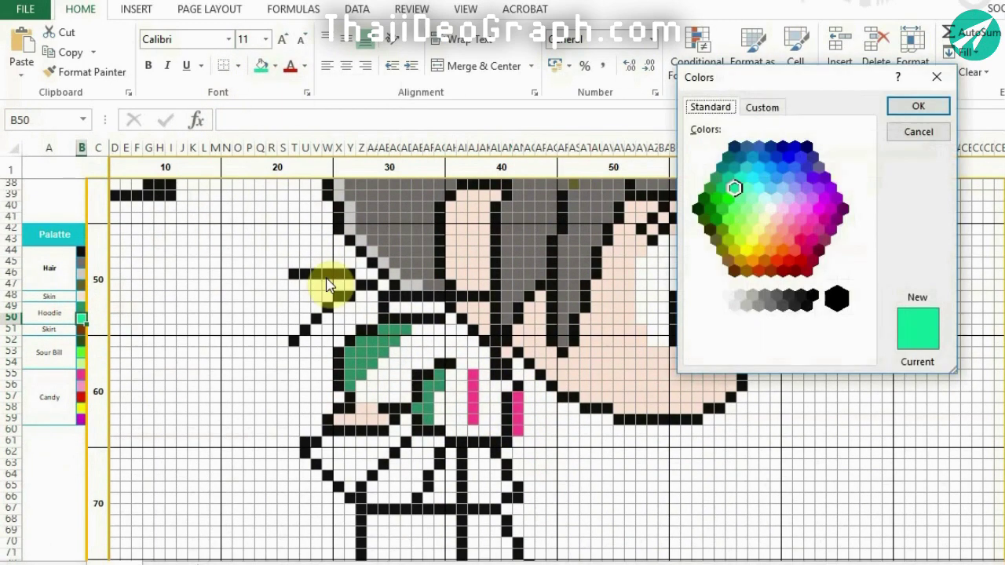
Step: Fill the hood interior cells mint green
key(Return)
drag(389, 306, 443, 306)
drag(401, 340, 479, 351)
drag(457, 430, 458, 370)
click(262, 66)
scroll(452, 352, down, 5)
click(452, 353)
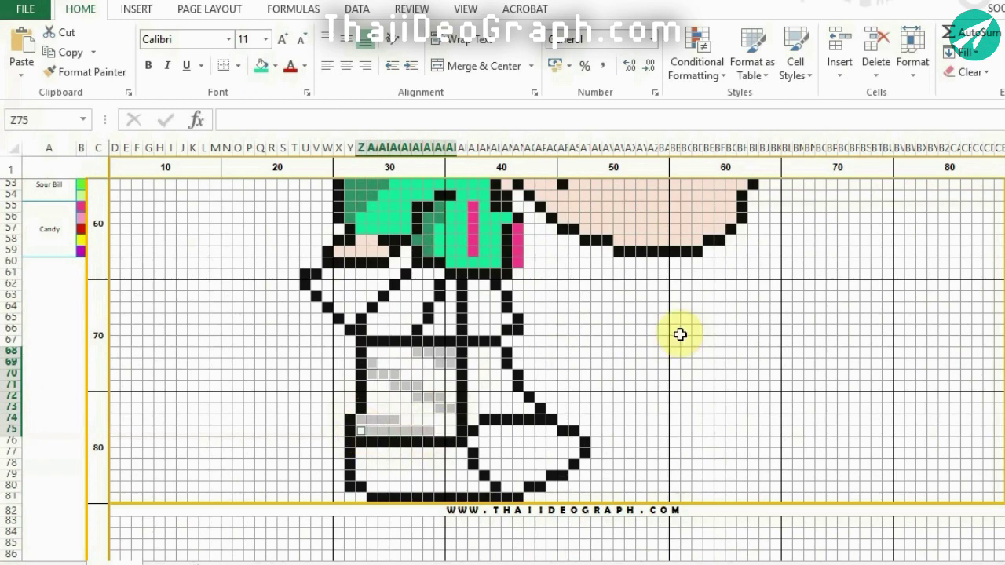
Step: Repeat the green fill on the leg stripes and colour the candy purple
key(F4)
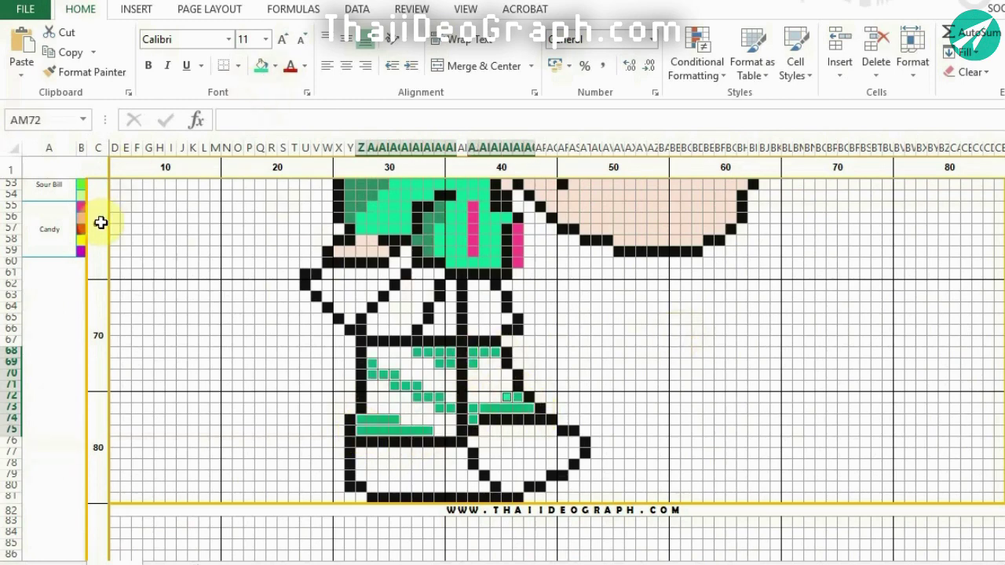
click(80, 251)
key(Return)
click(485, 377)
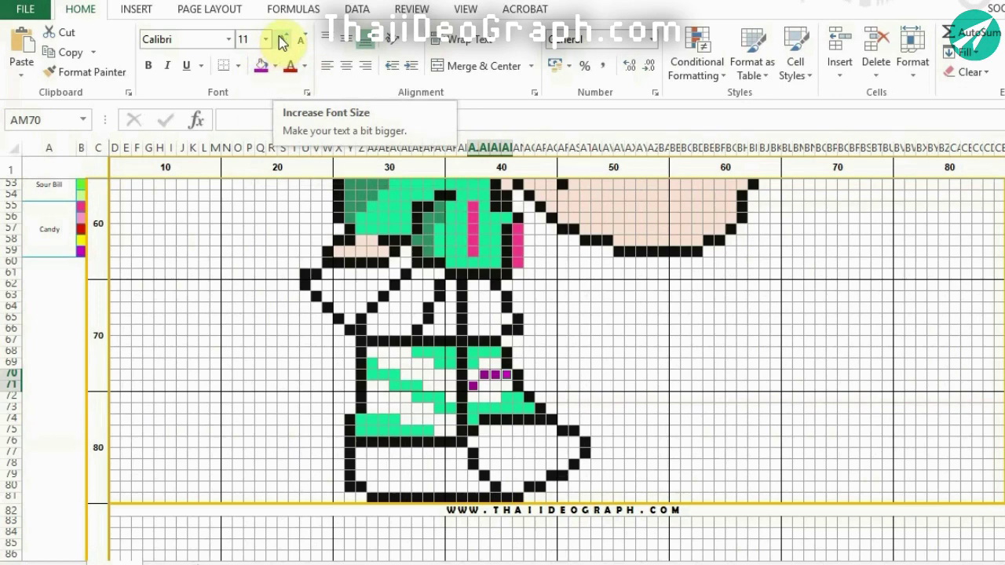
Step: Fill the shoes dark grey and the skirt cells around rows 61–66 brown
scroll(79, 309, up, 5)
click(80, 309)
key(Return)
scroll(461, 511, down, 5)
drag(460, 511, 564, 474)
click(275, 65)
click(267, 233)
mouse_move(392, 292)
mouse_down()
mouse_move(366, 348)
mouse_move(436, 306)
mouse_move(511, 348)
mouse_up()
click(264, 66)
Step: Check Sour Bill's dark green values and begin tracing his rounded outline
click(85, 197)
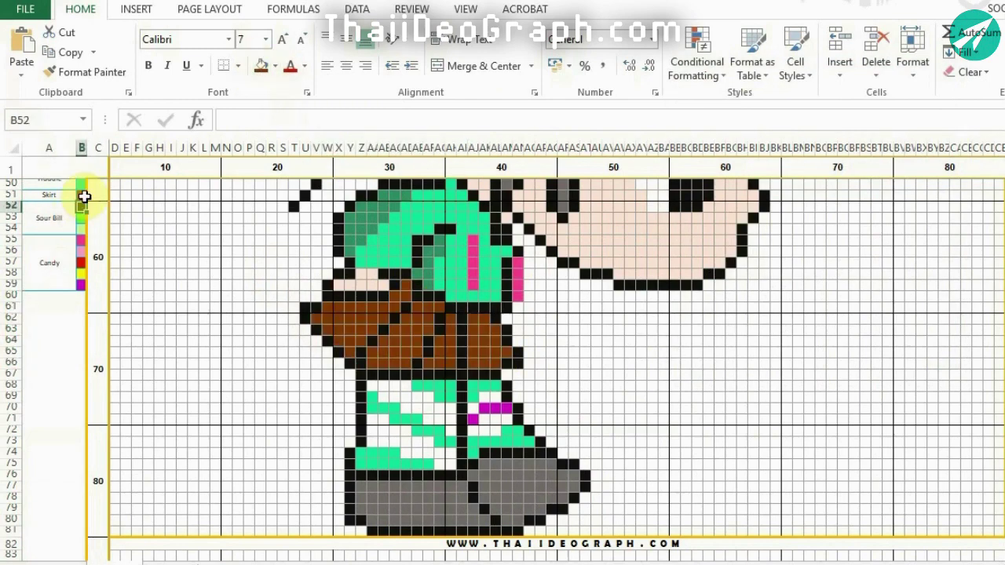
click(275, 65)
click(288, 280)
click(916, 105)
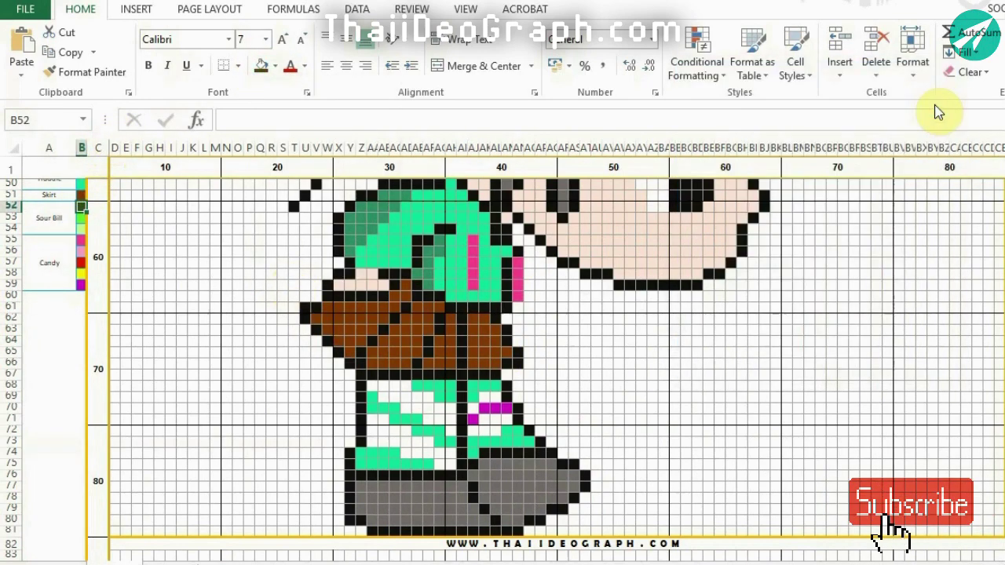
scroll(793, 365, right, 4)
mouse_move(652, 407)
mouse_down()
mouse_move(651, 366)
mouse_move(694, 321)
mouse_move(758, 296)
mouse_move(834, 320)
mouse_up()
drag(865, 363, 798, 432)
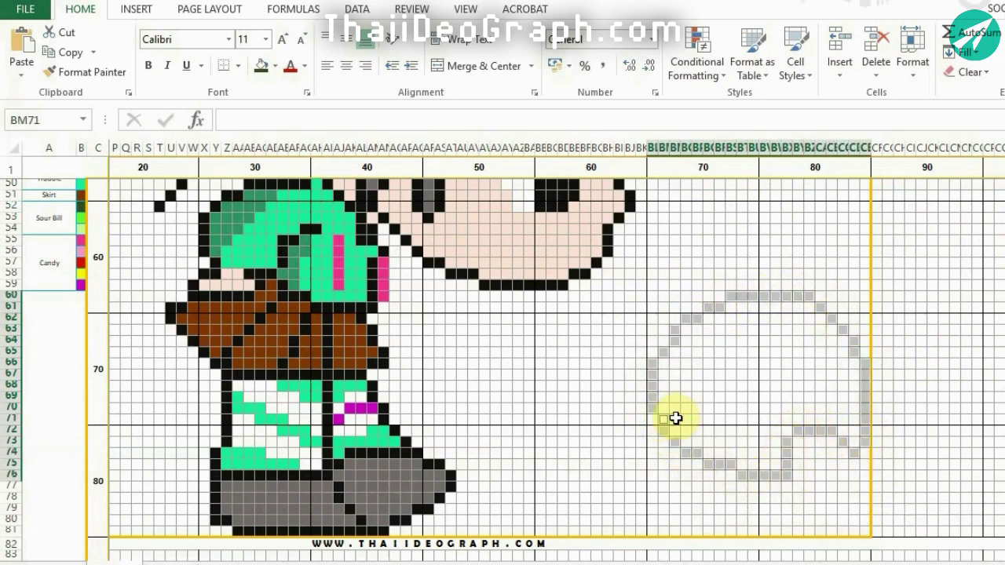
Step: Fill Sour Bill's lower outline dark green, including the row 77–78 edges, BN78:BN79 leg and row 80 foot
key(F4)
drag(864, 463, 834, 501)
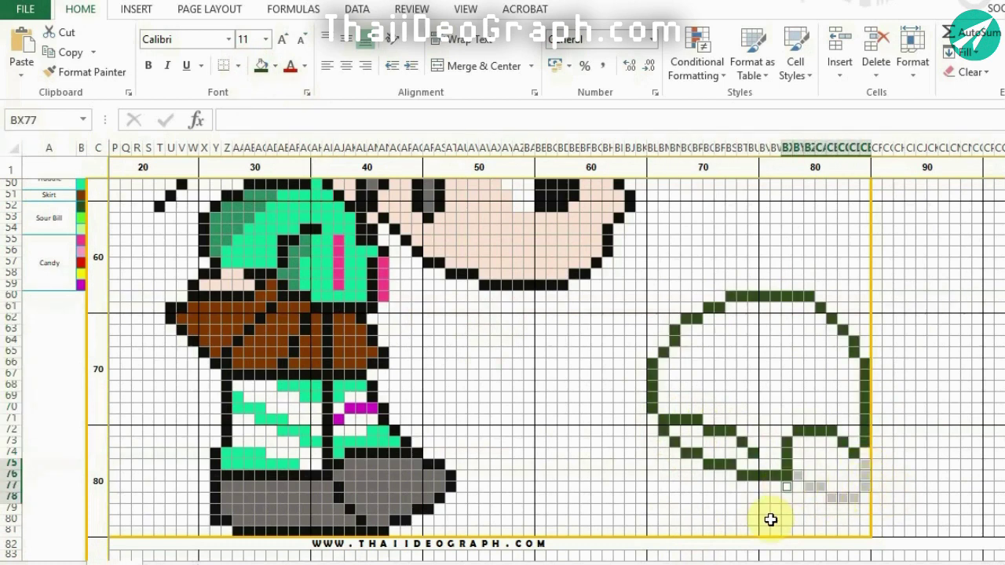
key(F4)
click(754, 493)
key(F4)
drag(673, 497, 674, 509)
drag(685, 520, 746, 520)
key(F4)
Step: Trace Sour Bill's eye starting at BS64 and fill it dark green
click(715, 341)
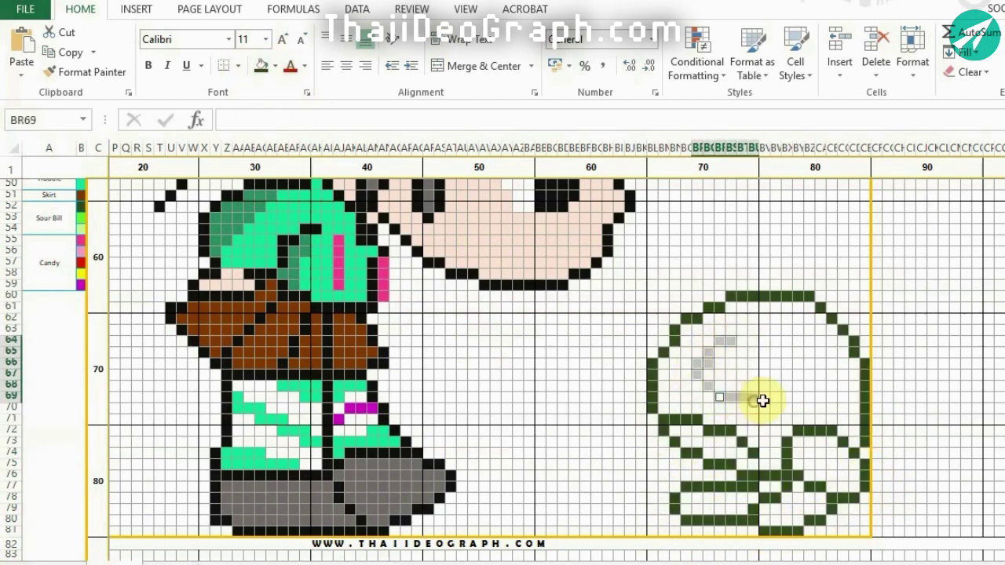
drag(754, 402, 727, 330)
click(274, 66)
Step: Pick the bright green fill colour and fill Sour Bill's head with it
click(294, 196)
click(917, 105)
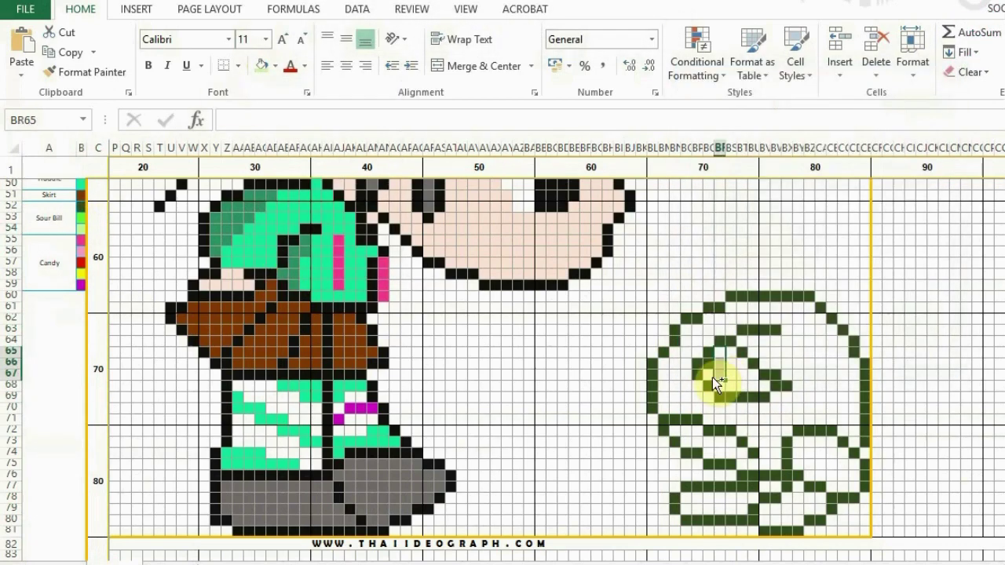
click(274, 66)
click(295, 196)
click(916, 105)
Step: Fill Sour Bill's lower body cells from rows 72–75 downward bright green
drag(740, 377, 856, 412)
key(F4)
click(786, 431)
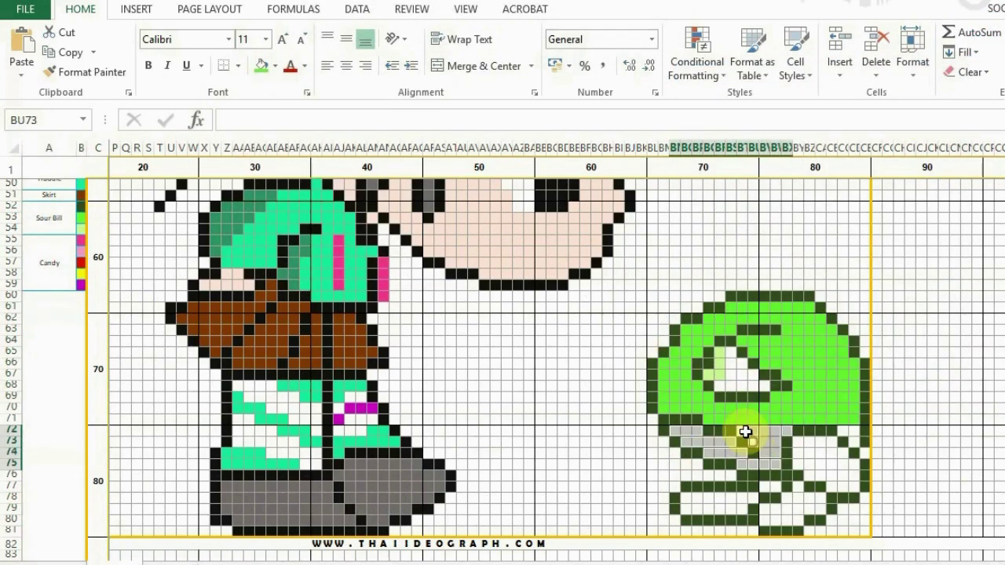
drag(785, 431, 812, 511)
key(F4)
click(865, 541)
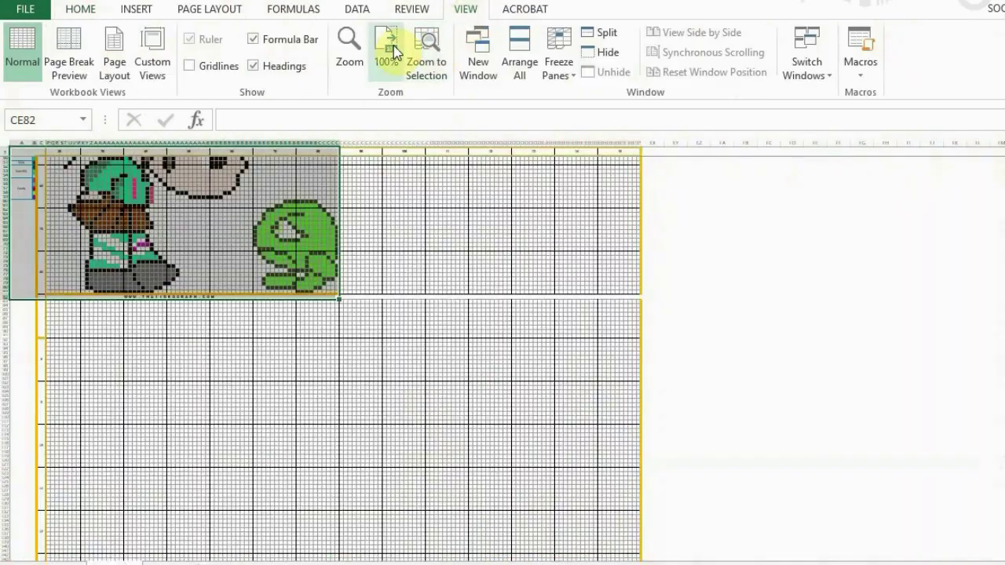